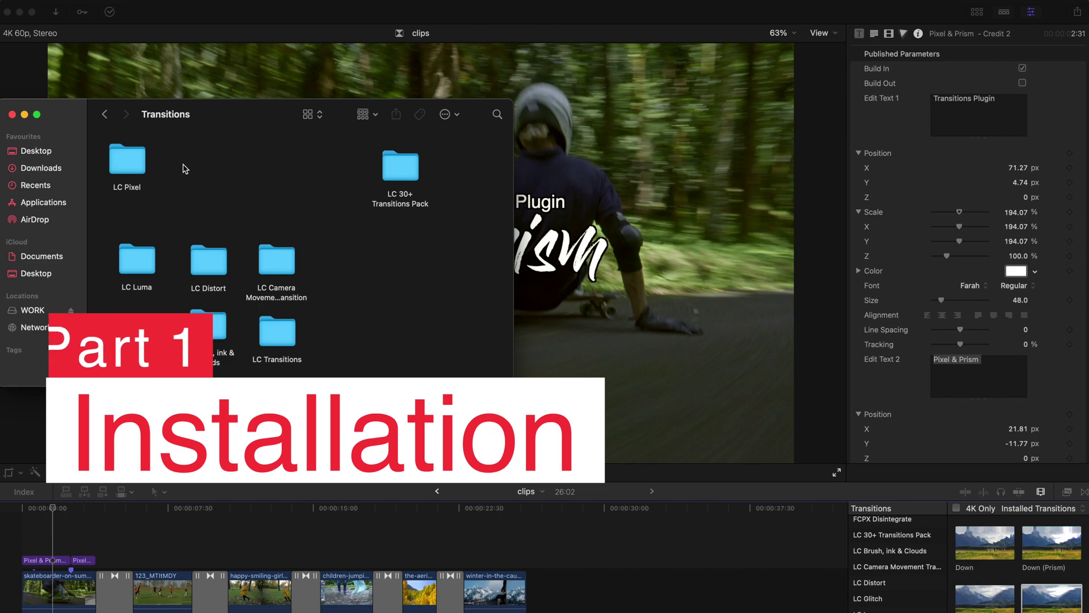
Open the LC Pixel folder to view its transitions, then return to Transitions and reselect it.
{"action": "left_click", "coordinate": [148, 152]}
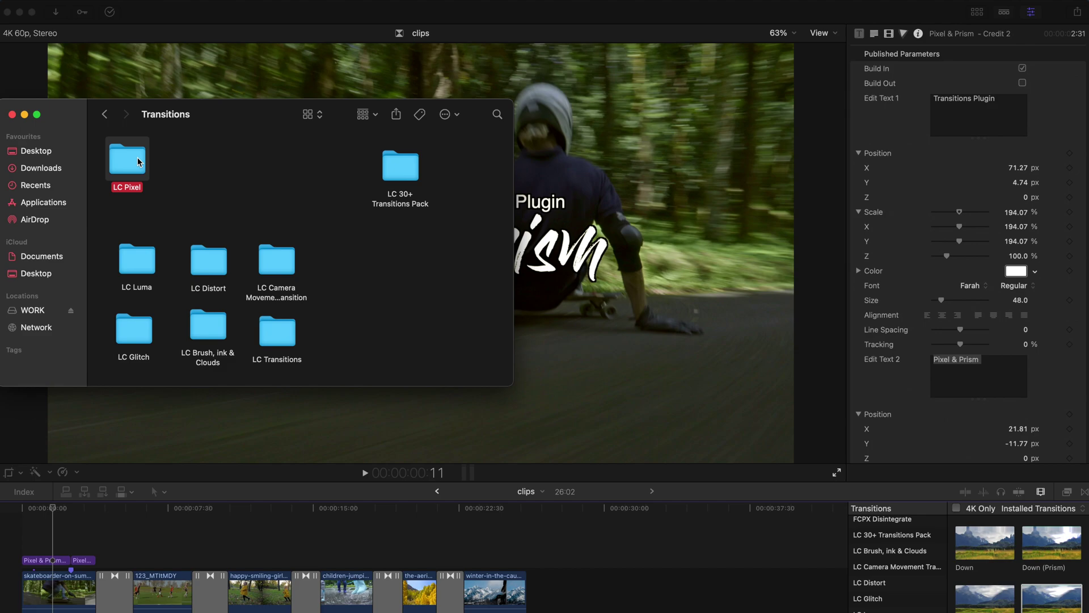
{"action": "double_click", "coordinate": [139, 162]}
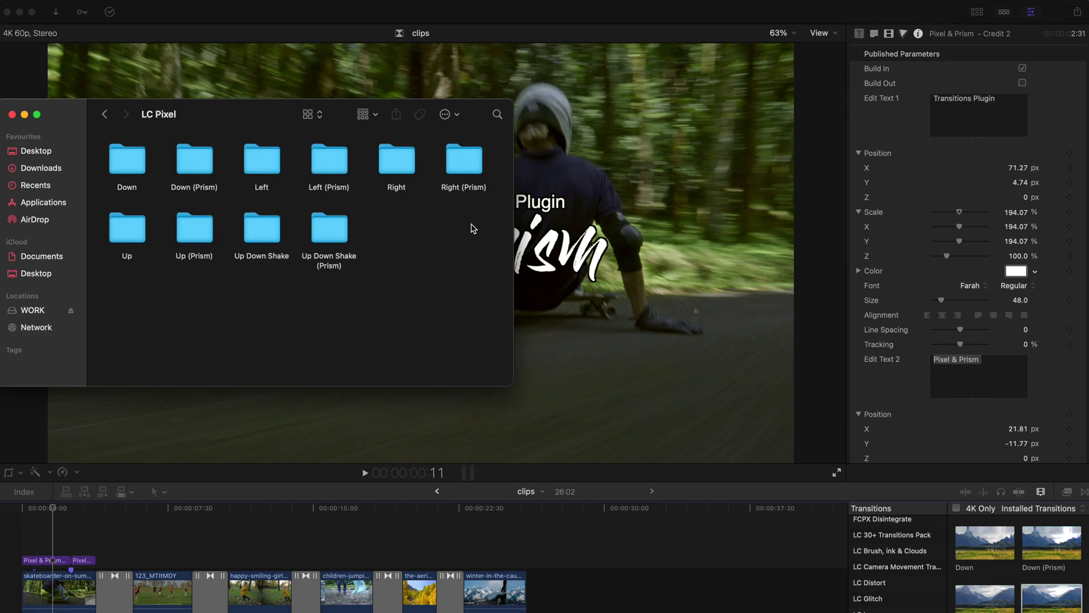
{"action": "left_click", "coordinate": [105, 114]}
{"action": "left_click", "coordinate": [120, 160]}
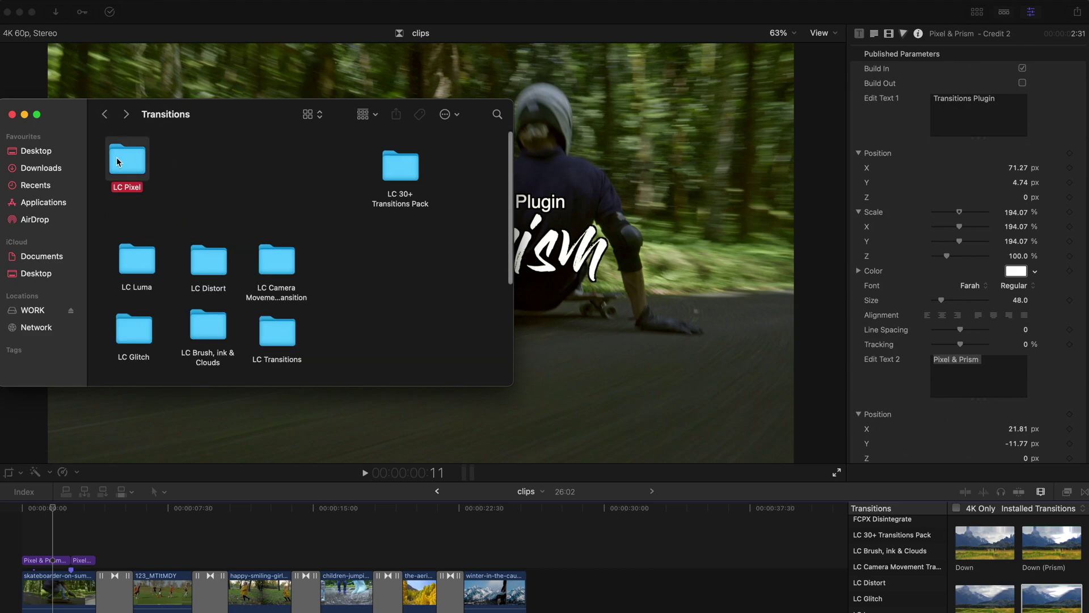
Go to the home folder and open Movies › Motion Templates › Transitions.
{"action": "mouse_move", "coordinate": [198, 5]}
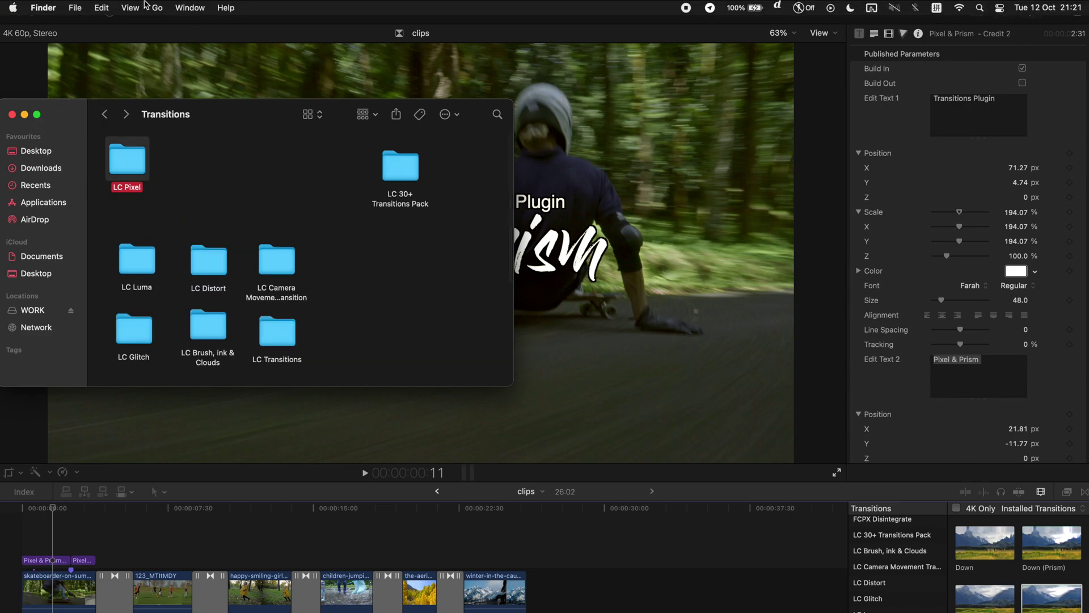
{"action": "left_click", "coordinate": [157, 7]}
{"action": "left_click", "coordinate": [179, 127]}
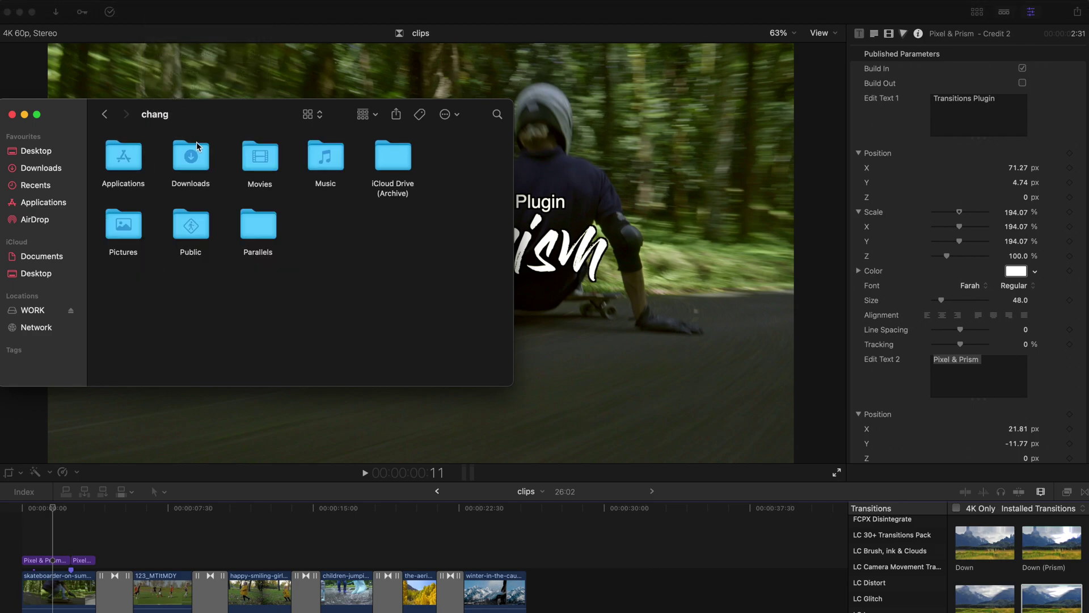
{"action": "double_click", "coordinate": [257, 156]}
{"action": "left_click", "coordinate": [194, 164]}
{"action": "double_click", "coordinate": [194, 164]}
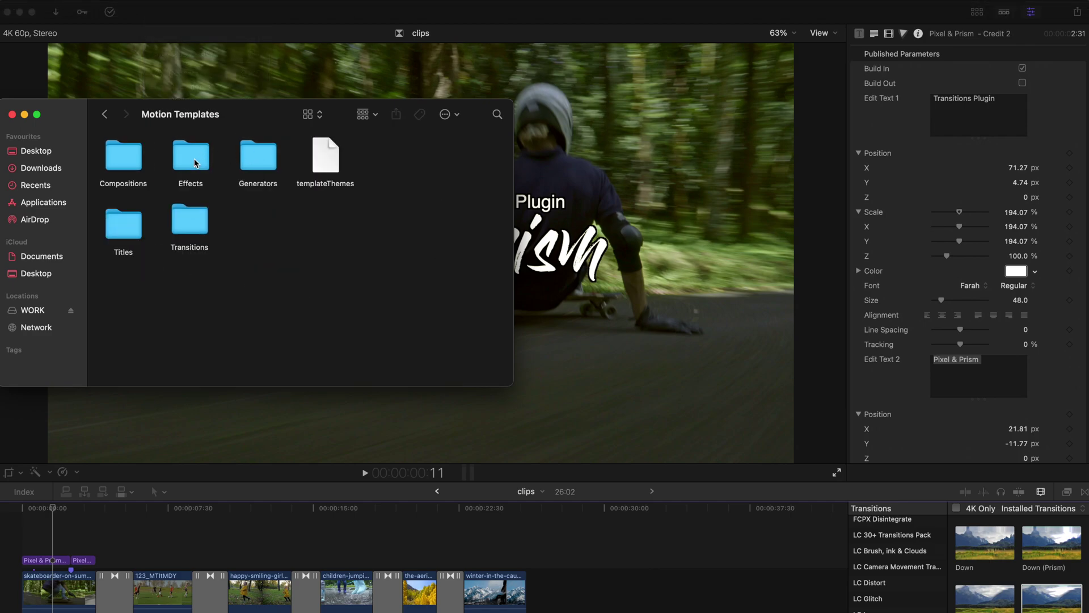
{"action": "double_click", "coordinate": [194, 227]}
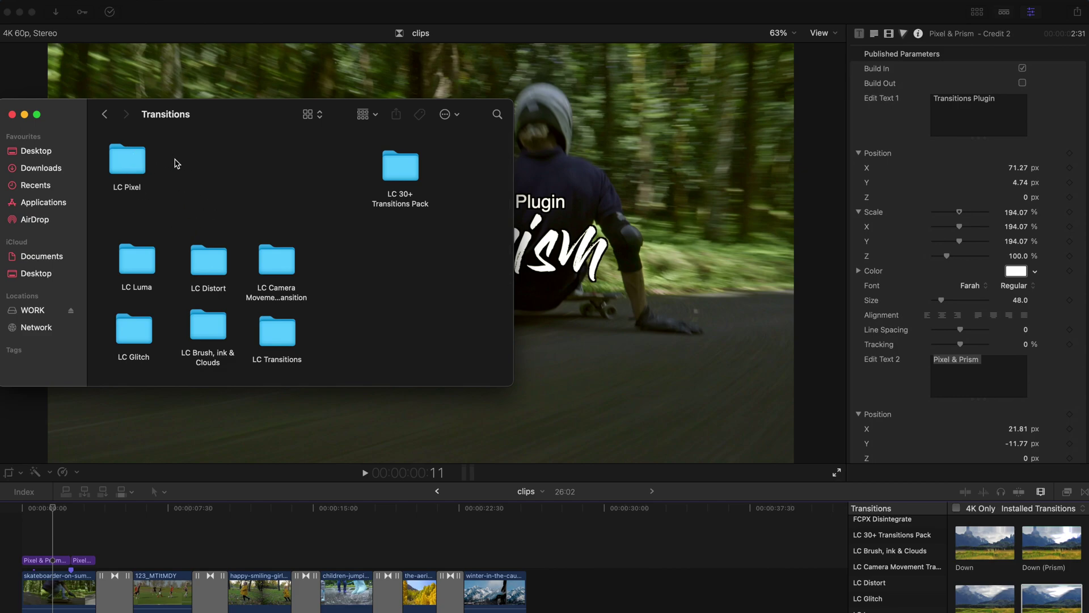
List the 10 LC Pixel transitions with the sidebar hidden, scrolled to the Up thumbnails.
{"action": "left_click", "coordinate": [403, 158]}
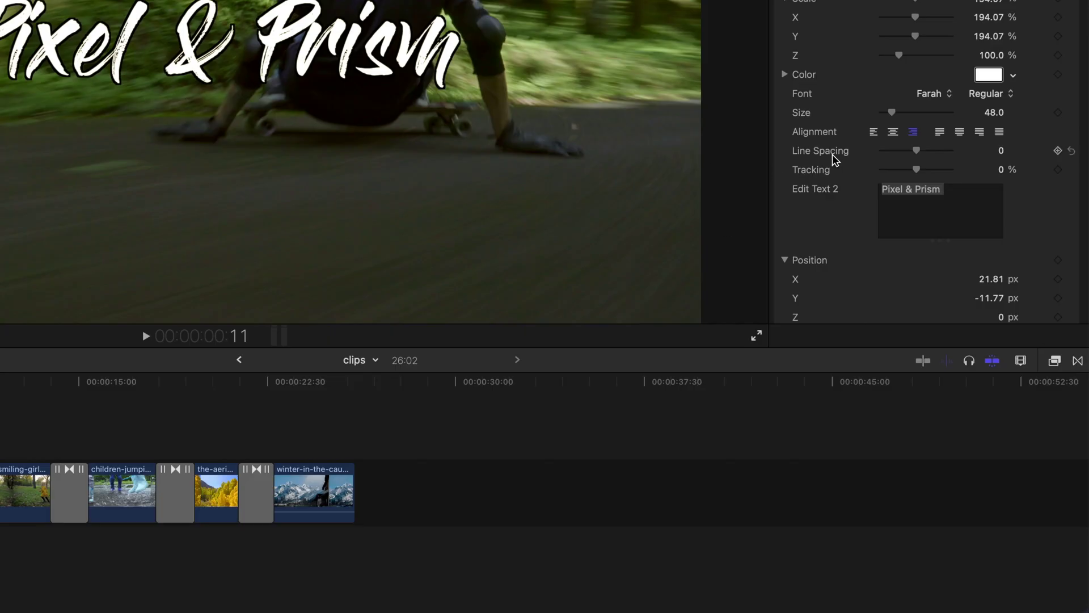
{"action": "left_click", "coordinate": [1077, 361]}
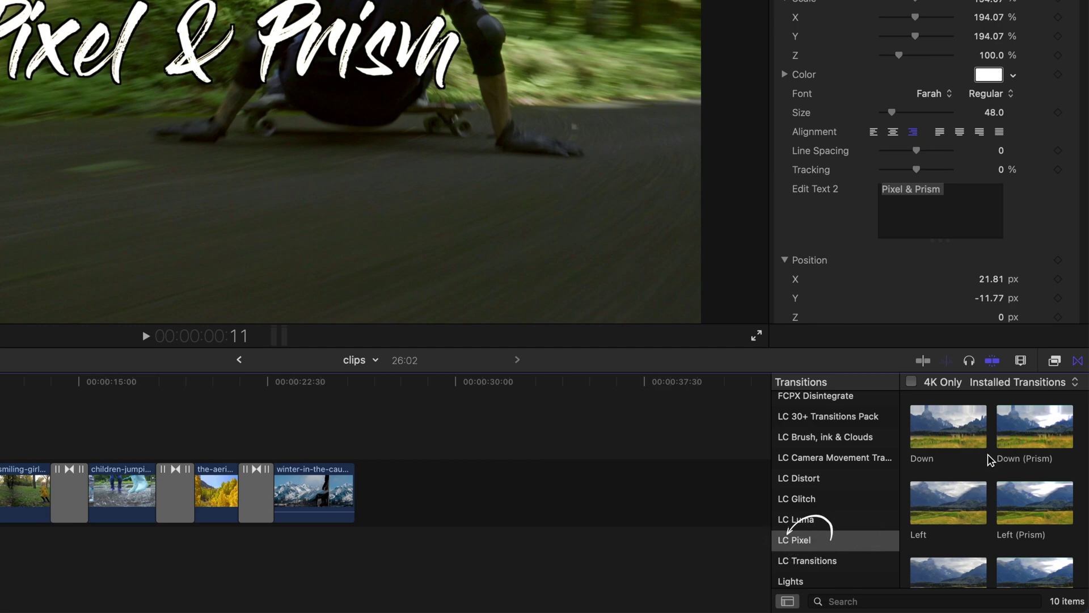
{"action": "left_click", "coordinate": [787, 601]}
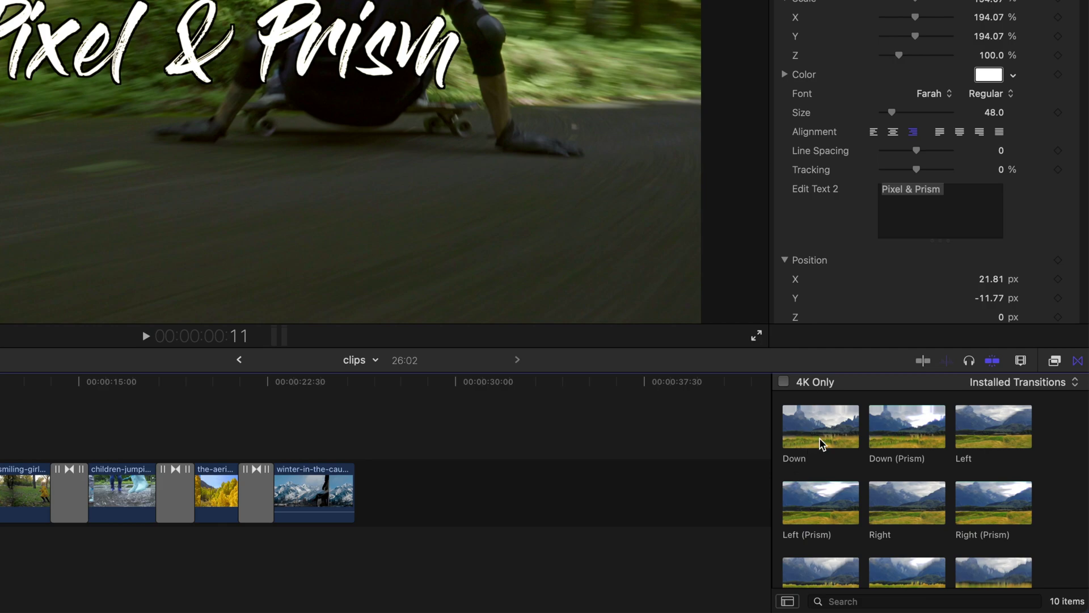
{"action": "scroll", "coordinate": [848, 458], "scroll_direction": "down", "scroll_amount": 3}
{"action": "scroll", "coordinate": [848, 458], "scroll_direction": "down", "scroll_amount": 1}
{"action": "scroll", "coordinate": [845, 453], "scroll_direction": "up", "scroll_amount": 3}
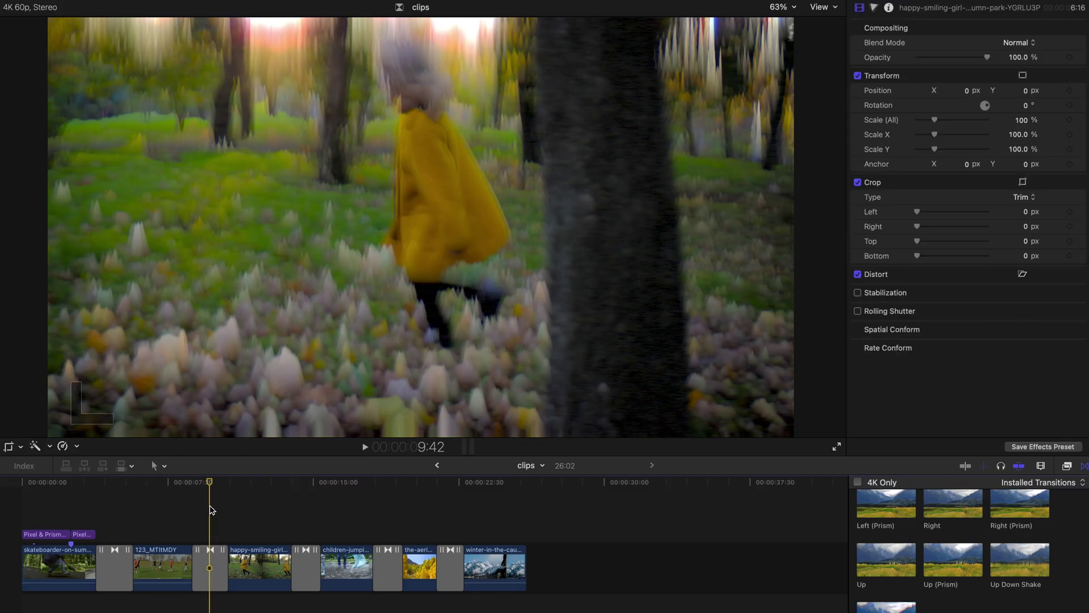
Select the transition after 123_MTItMDY, check its edit point in the Precision Editor, then close the editor.
{"action": "key", "text": "super+equal"}
{"action": "left_click", "coordinate": [233, 581]}
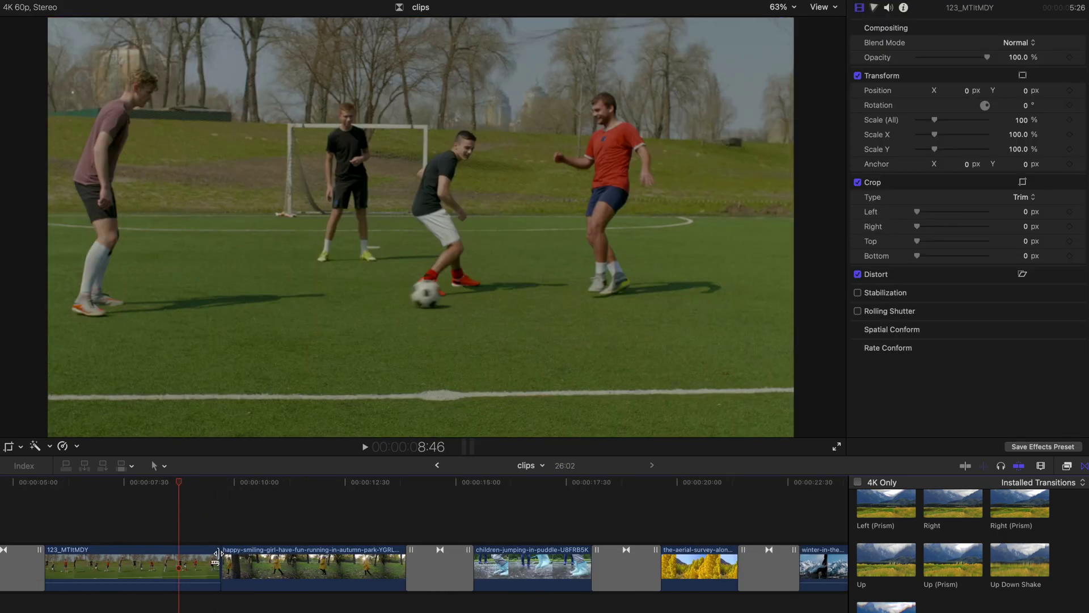
{"action": "double_click", "coordinate": [221, 550]}
{"action": "key", "text": "super+minus"}
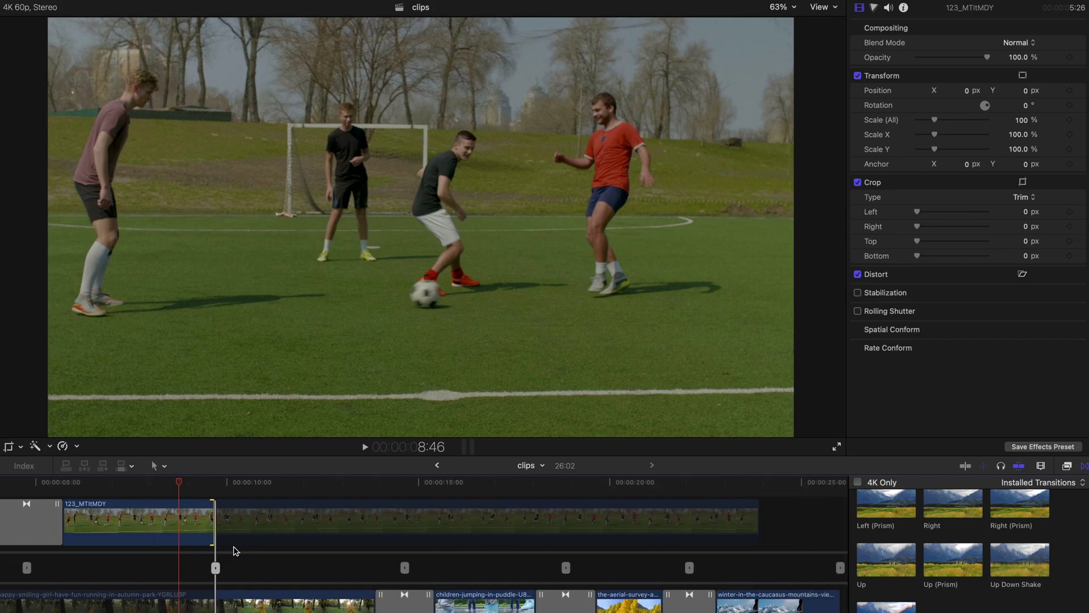
{"action": "scroll", "coordinate": [238, 551], "scroll_direction": "left", "scroll_amount": 3}
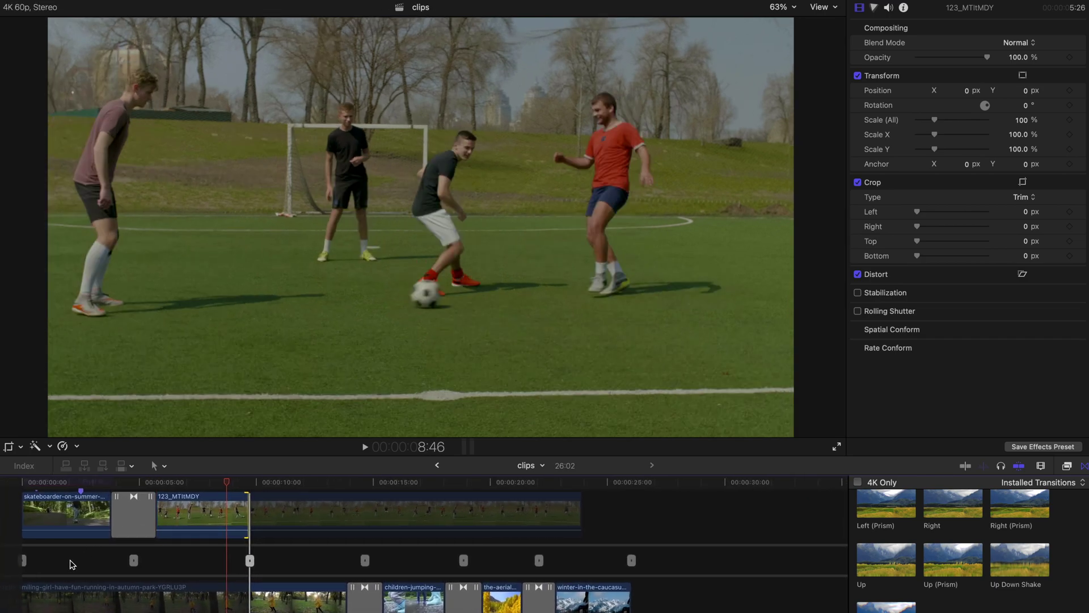
{"action": "double_click", "coordinate": [252, 561]}
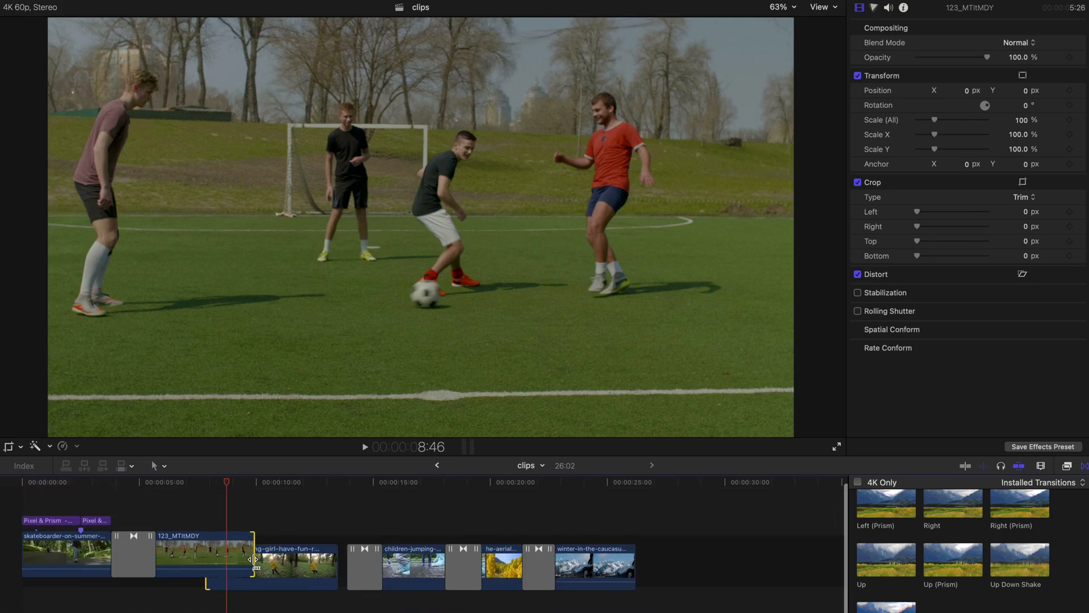
{"action": "scroll", "coordinate": [928, 609], "scroll_direction": "down", "scroll_amount": 1}
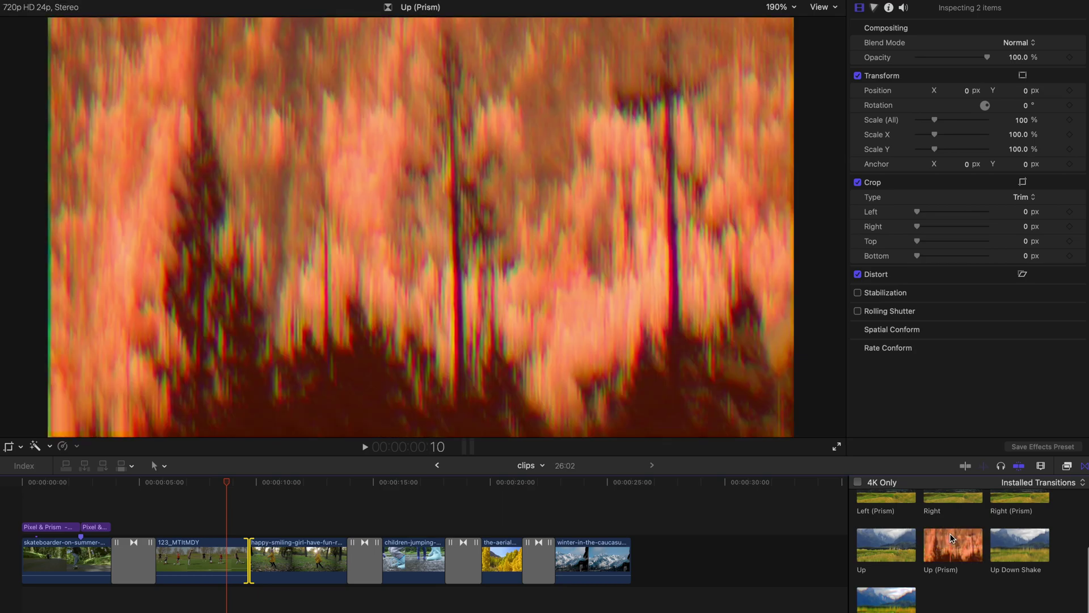
Place Up (Prism) between 123_MTItMDY and the girl clip and play across it.
{"action": "left_click", "coordinate": [952, 537]}
{"action": "left_click_drag", "start_coordinate": [952, 538], "coordinate": [240, 560]}
{"action": "key", "text": "super+equal"}
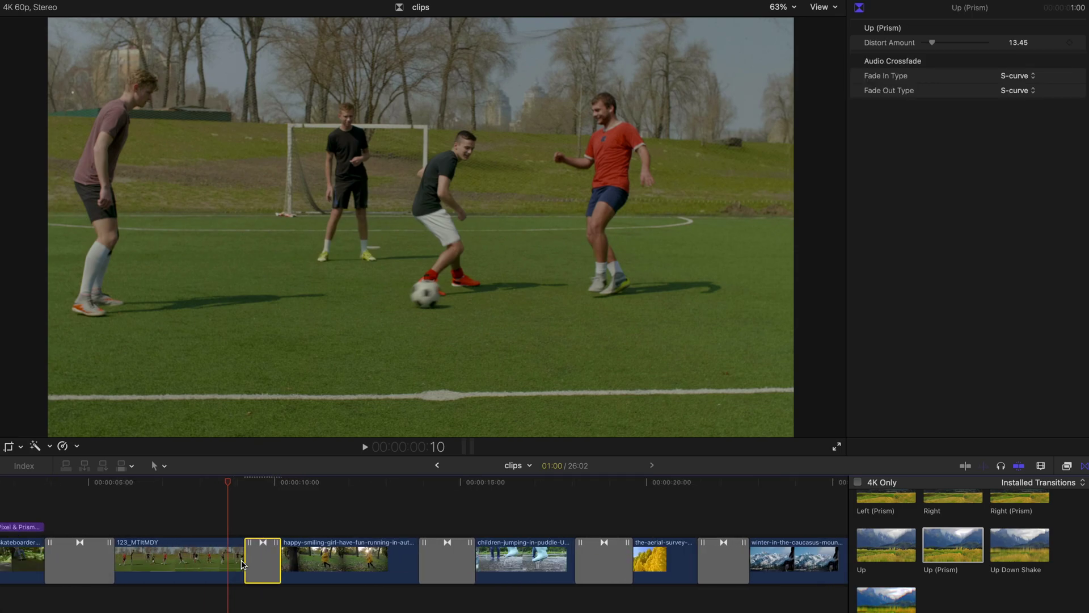
{"action": "key", "text": "space"}
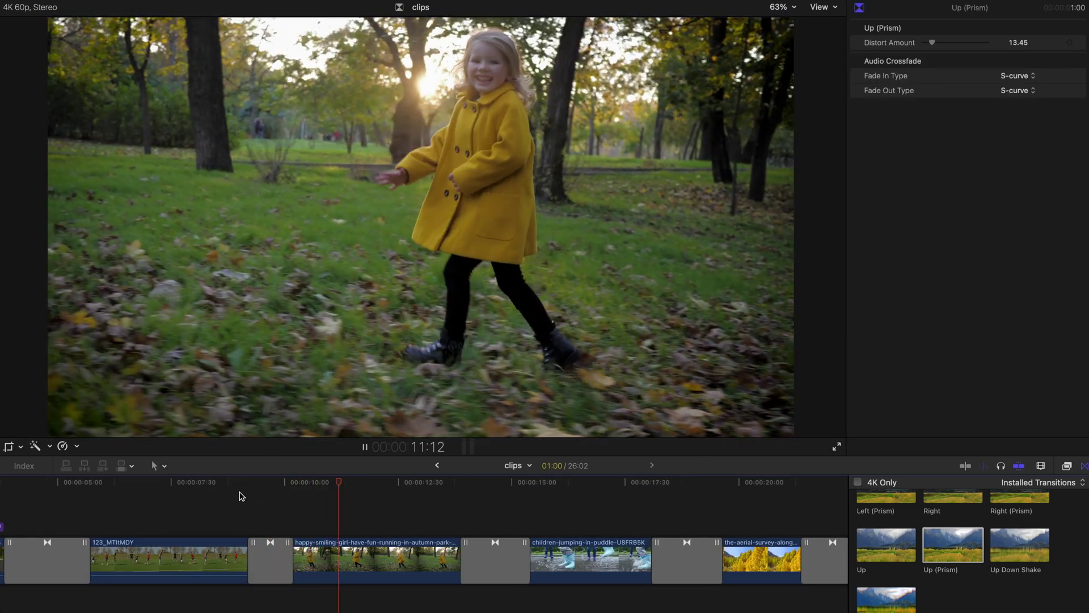
{"action": "left_click", "coordinate": [243, 495]}
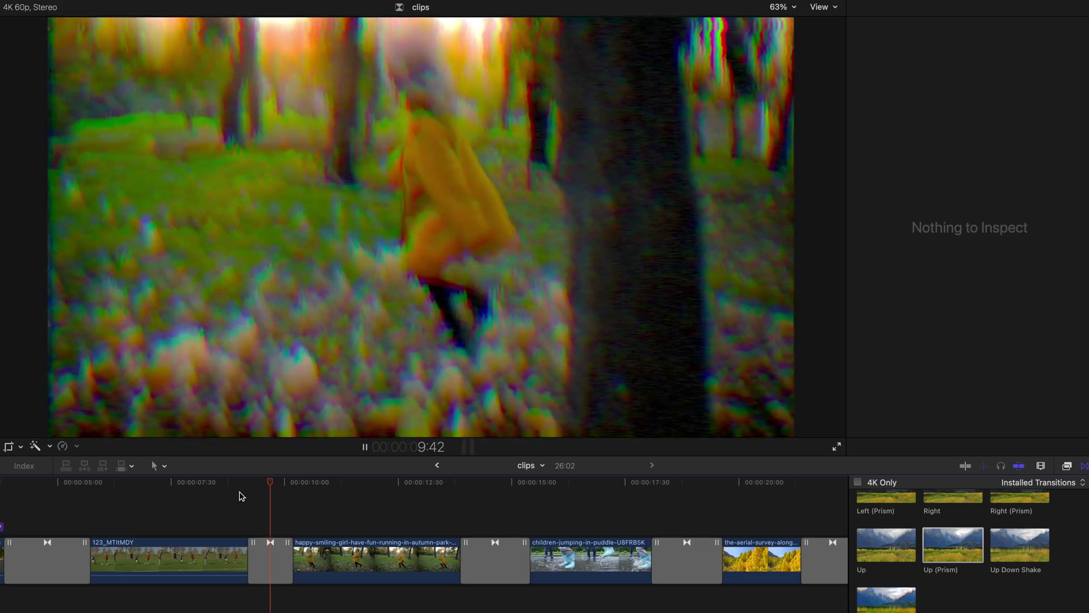
{"action": "key", "text": "space"}
Lengthen the Up (Prism) transition to 6:13 and play it back from 6:35.
{"action": "left_click", "coordinate": [249, 556]}
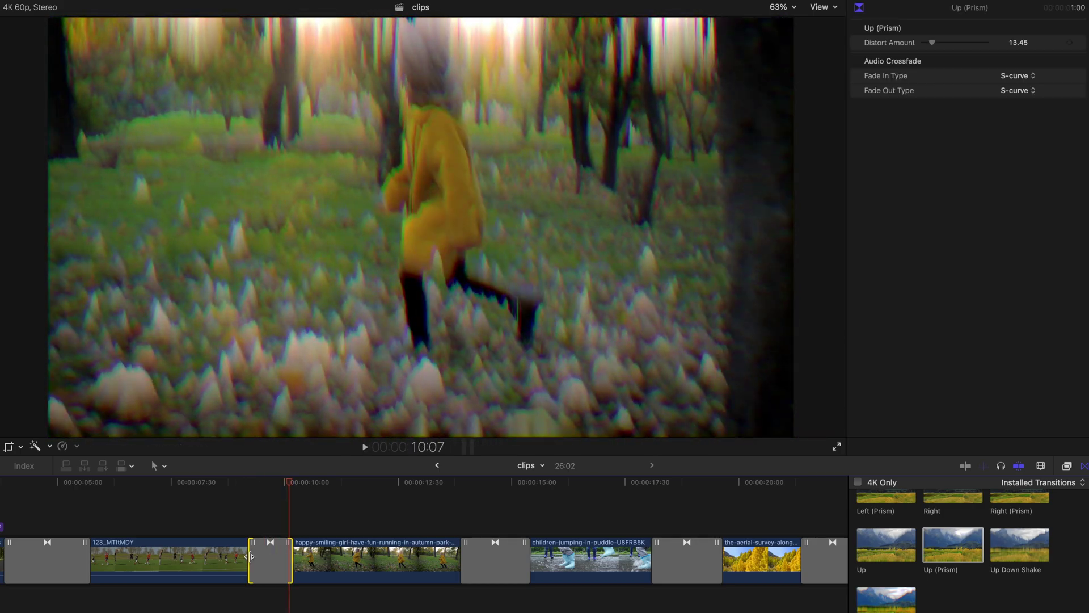
{"action": "left_click_drag", "start_coordinate": [250, 556], "coordinate": [131, 556]}
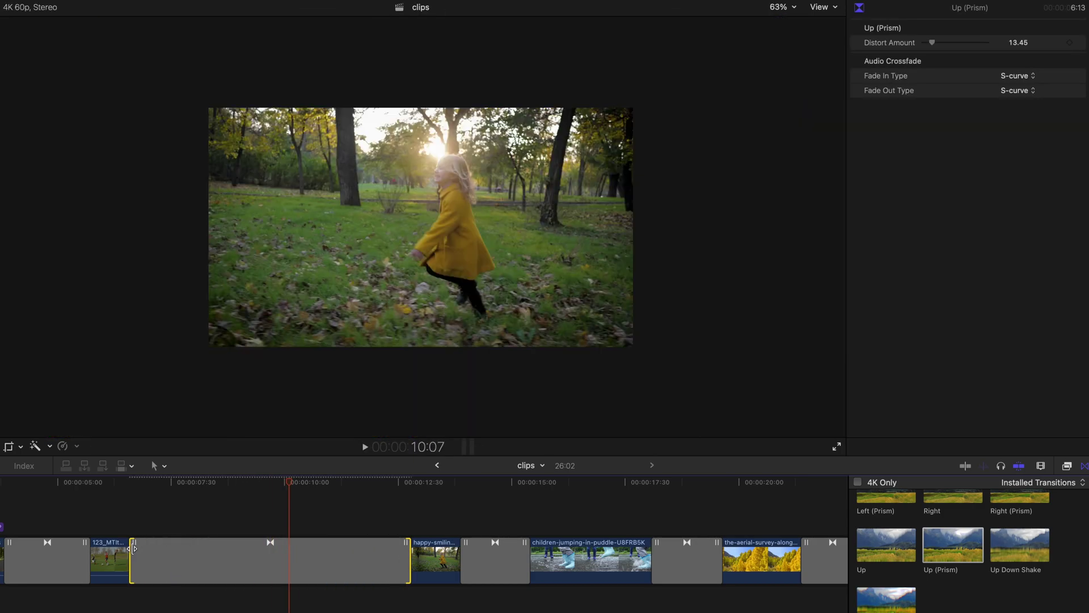
{"action": "left_click", "coordinate": [127, 485]}
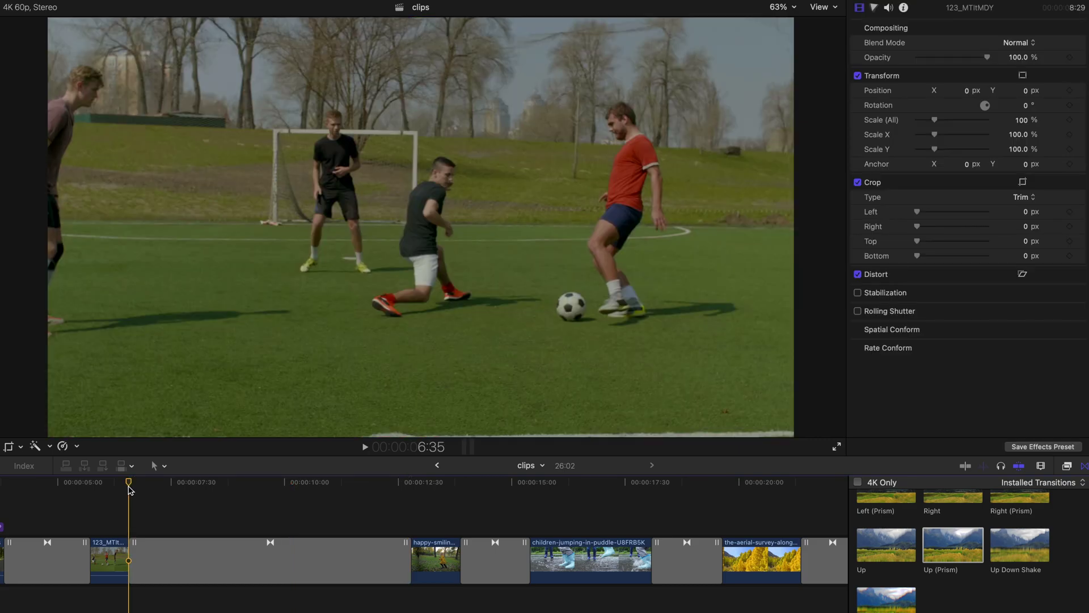
{"action": "key", "text": "space"}
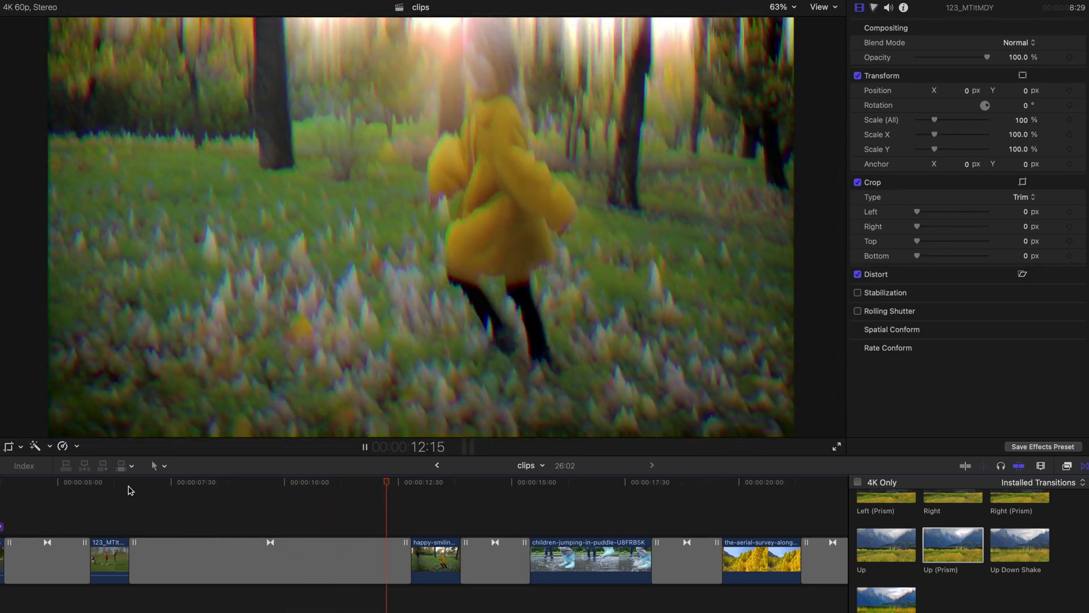
{"action": "key", "text": "space"}
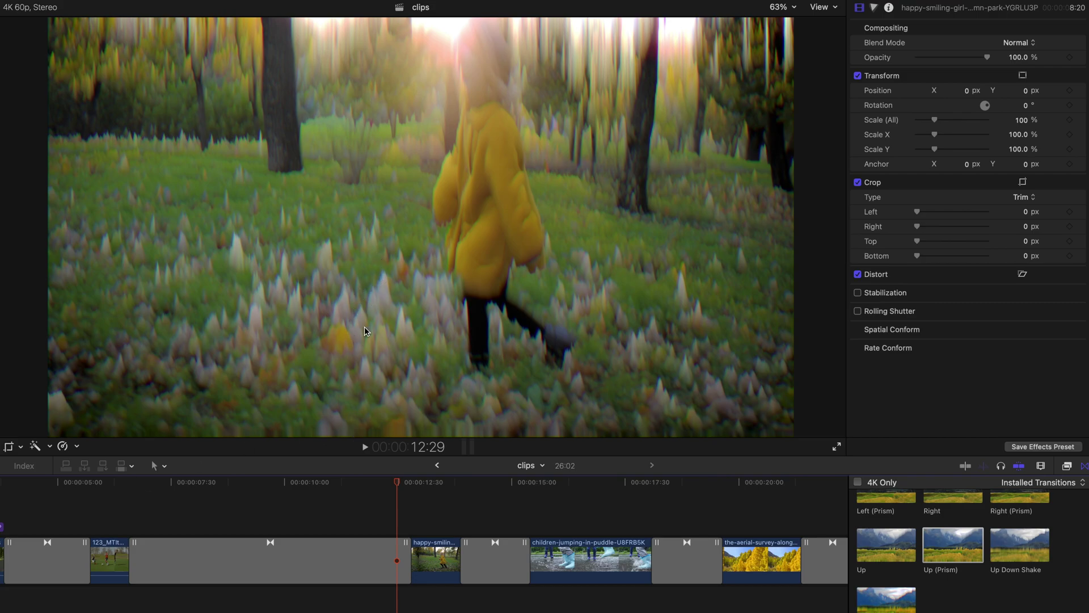
Shorten the Up (Prism) transition from 9:13, then delete it.
{"action": "key", "text": "Down"}
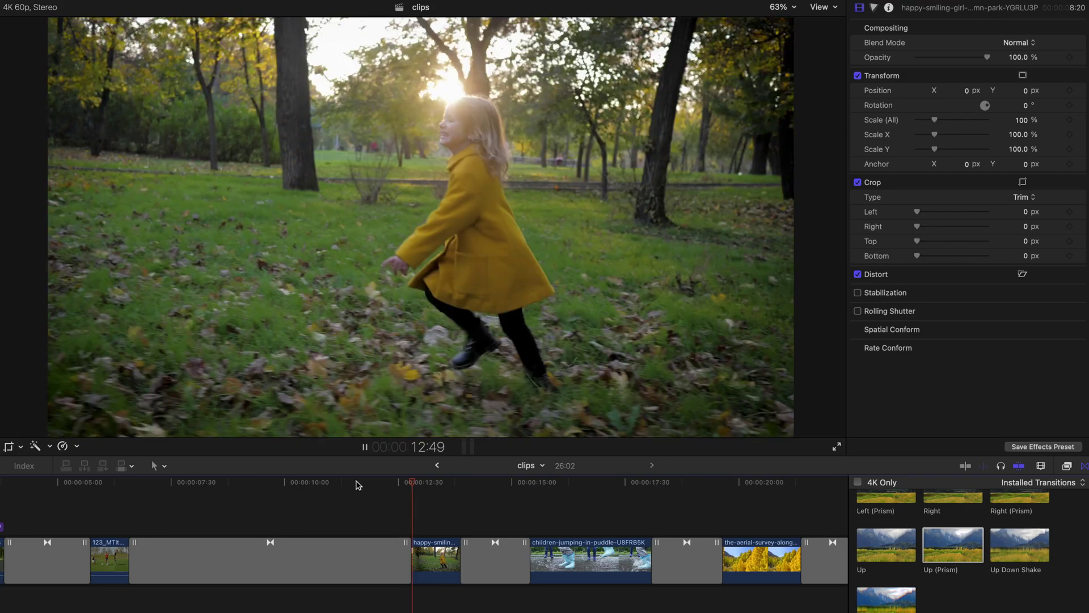
{"action": "left_click", "coordinate": [249, 487]}
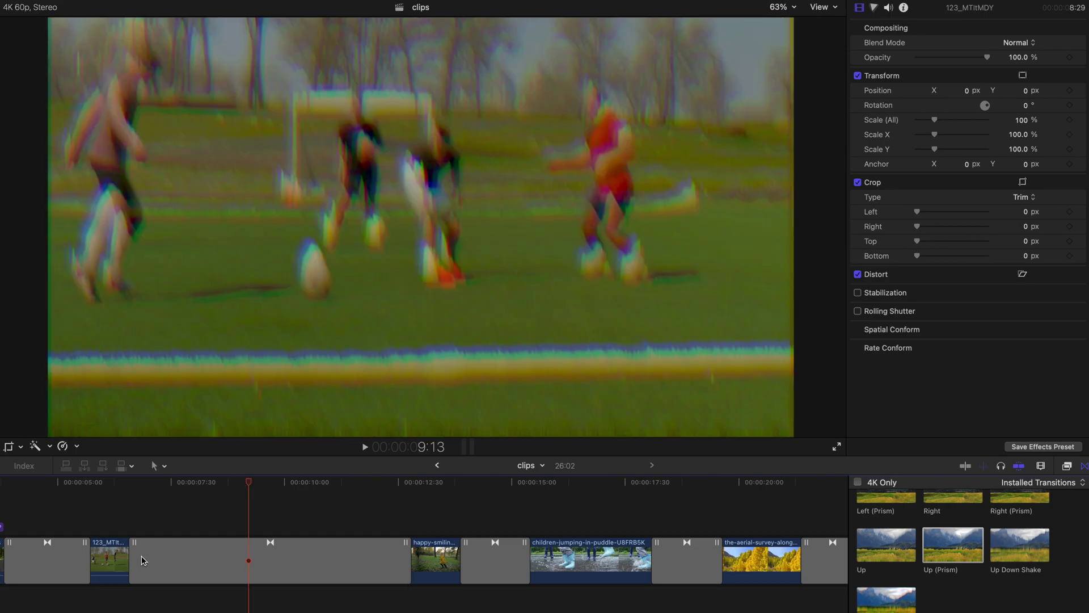
{"action": "left_click_drag", "start_coordinate": [131, 559], "coordinate": [276, 568]}
{"action": "left_click", "coordinate": [276, 567]}
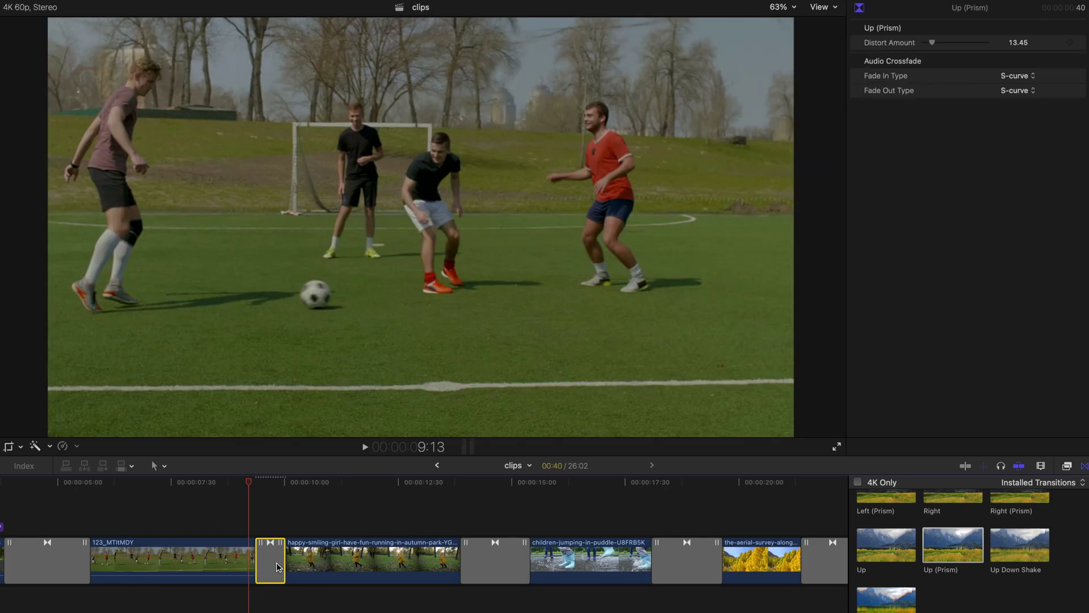
{"action": "key", "text": "Delete"}
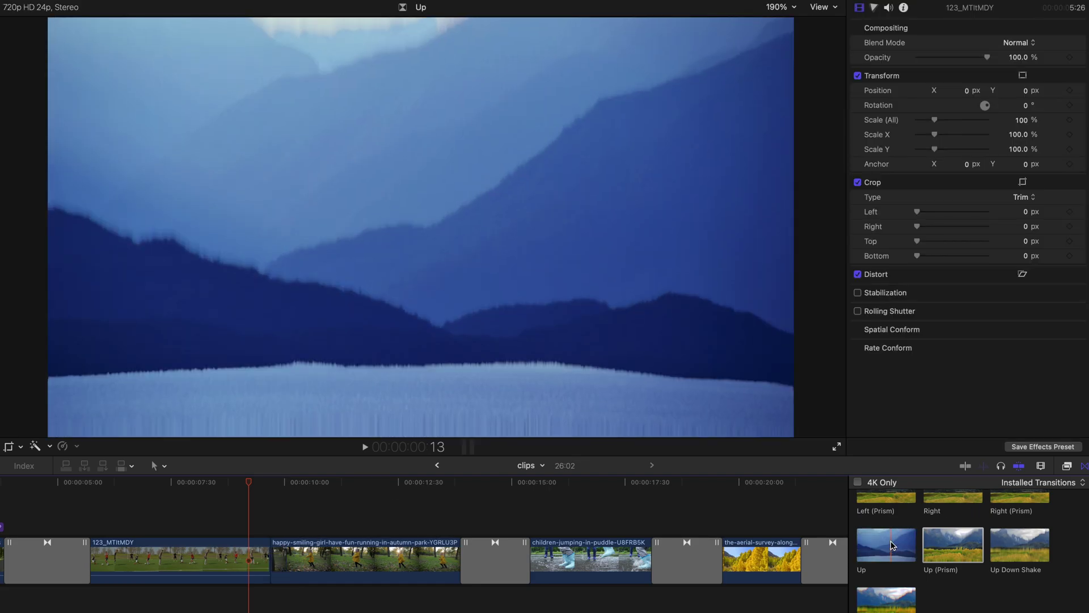
Add a lengthened Up transition between the soccer and girl clips and preview it from 8:19.
{"action": "left_click_drag", "start_coordinate": [908, 545], "coordinate": [251, 547]}
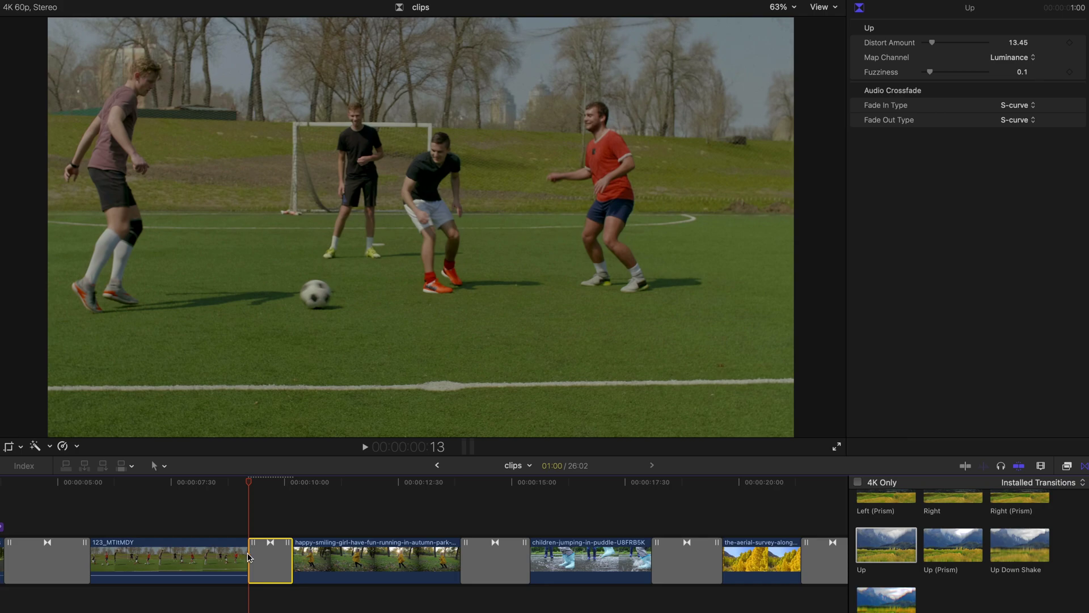
{"action": "left_click_drag", "start_coordinate": [250, 555], "coordinate": [210, 554]}
{"action": "left_click", "coordinate": [206, 491]}
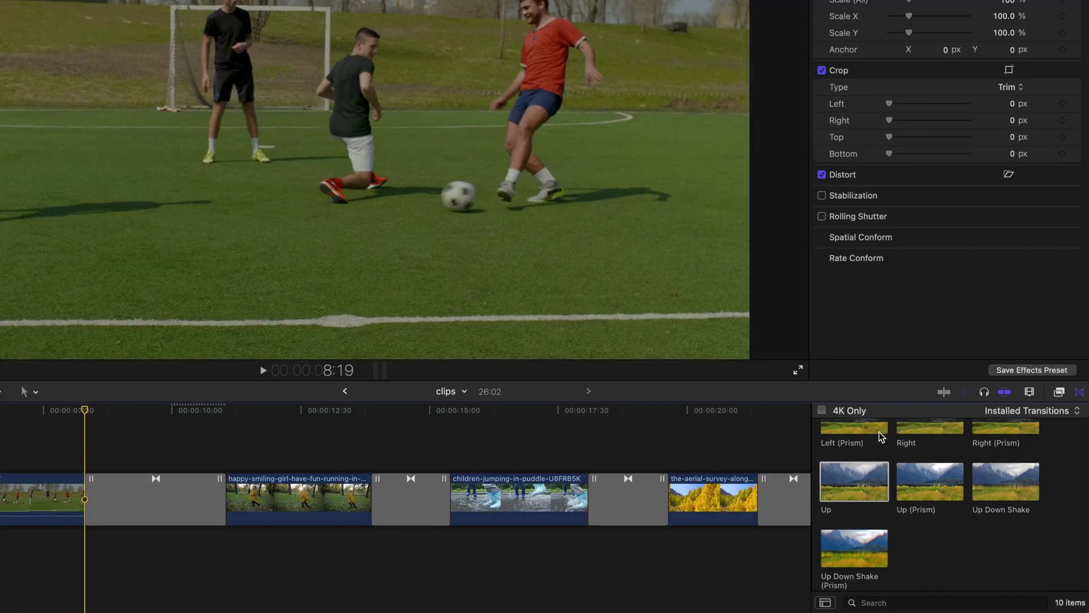
{"action": "scroll", "coordinate": [909, 505], "scroll_direction": "up", "scroll_amount": 3}
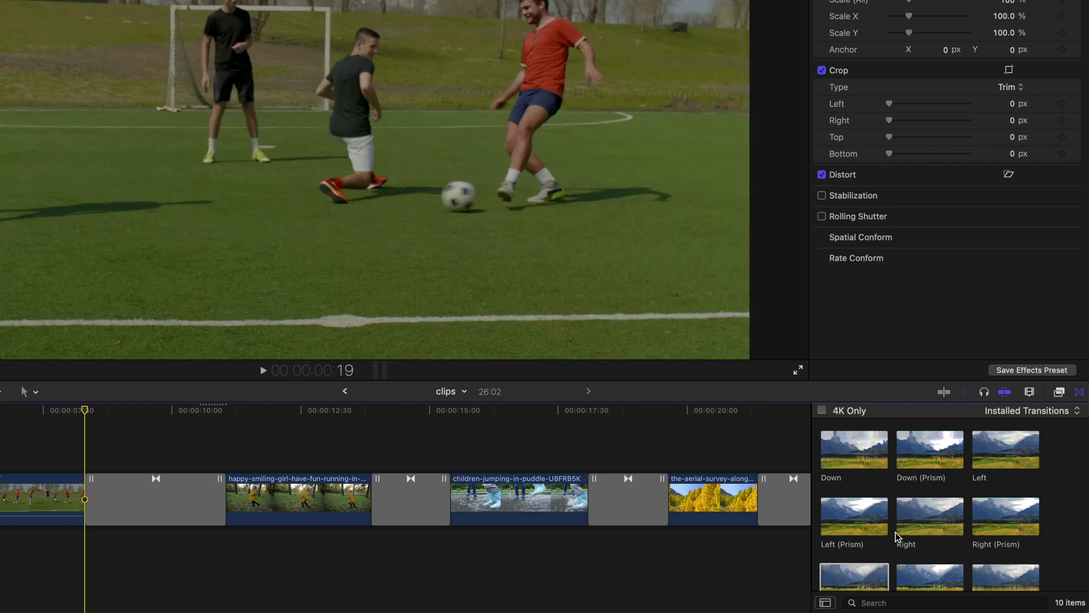
{"action": "scroll", "coordinate": [895, 532], "scroll_direction": "down", "scroll_amount": 3}
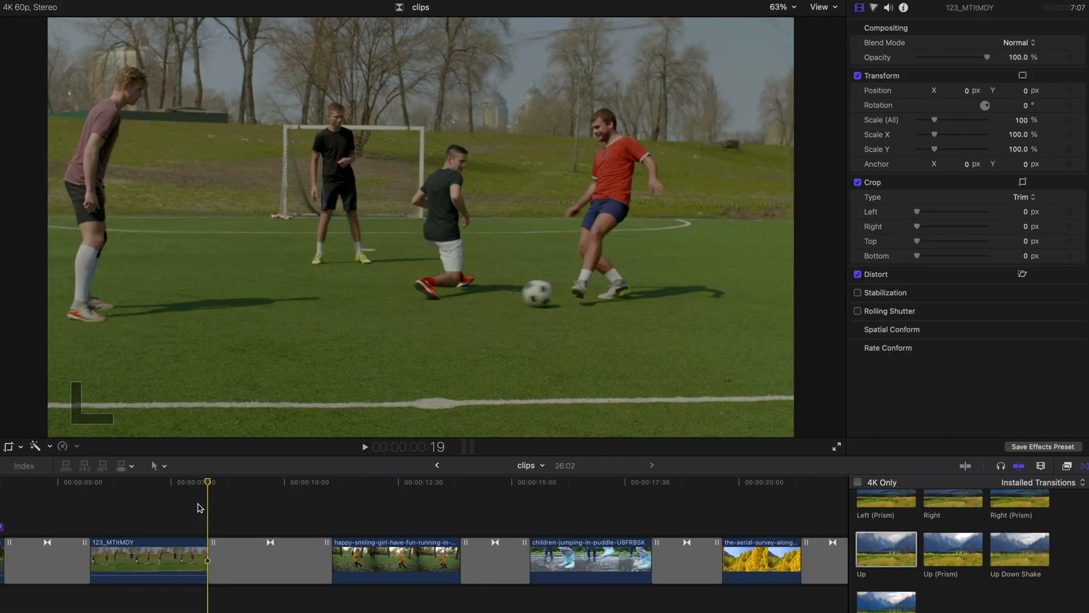
{"action": "key", "text": "space"}
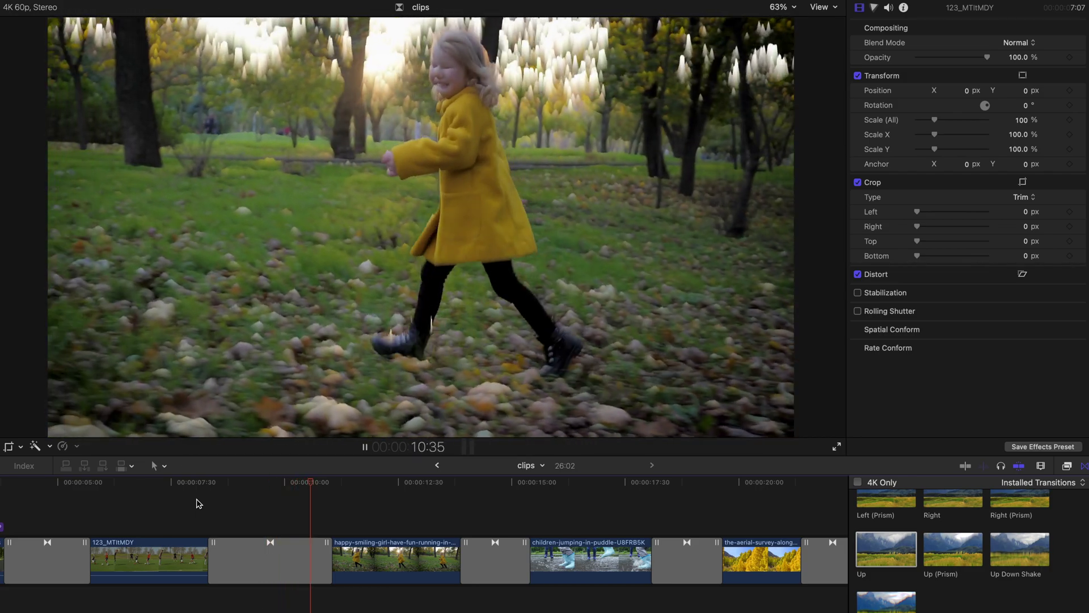
{"action": "key", "text": "space"}
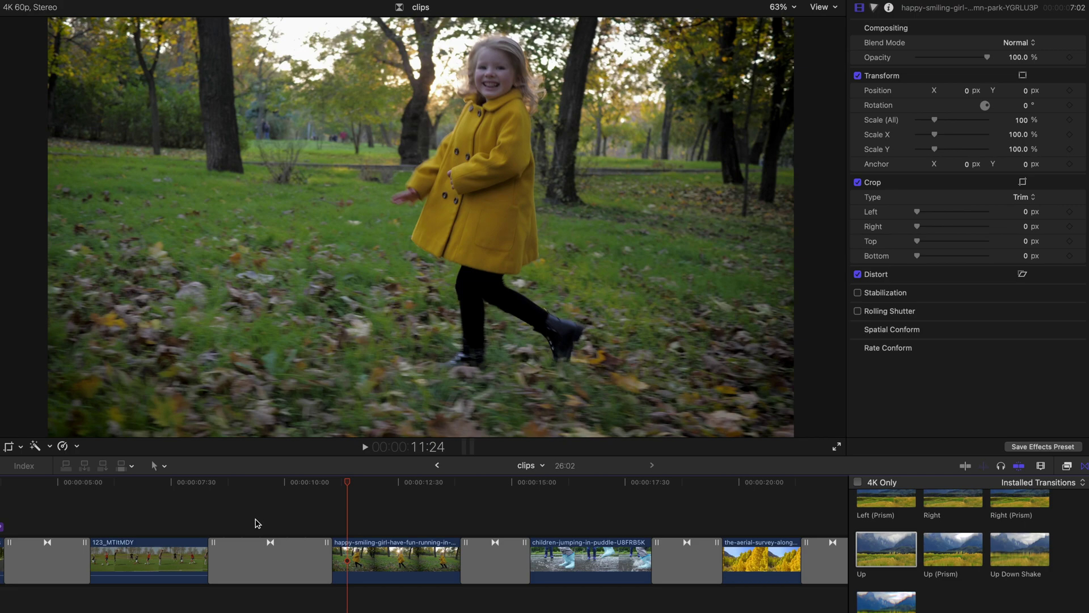
Preview the Up Down Shake thumbnail, then select the Up transition after the soccer clip.
{"action": "left_click", "coordinate": [1038, 549]}
{"action": "scroll", "coordinate": [1040, 549], "scroll_direction": "up", "scroll_amount": 2}
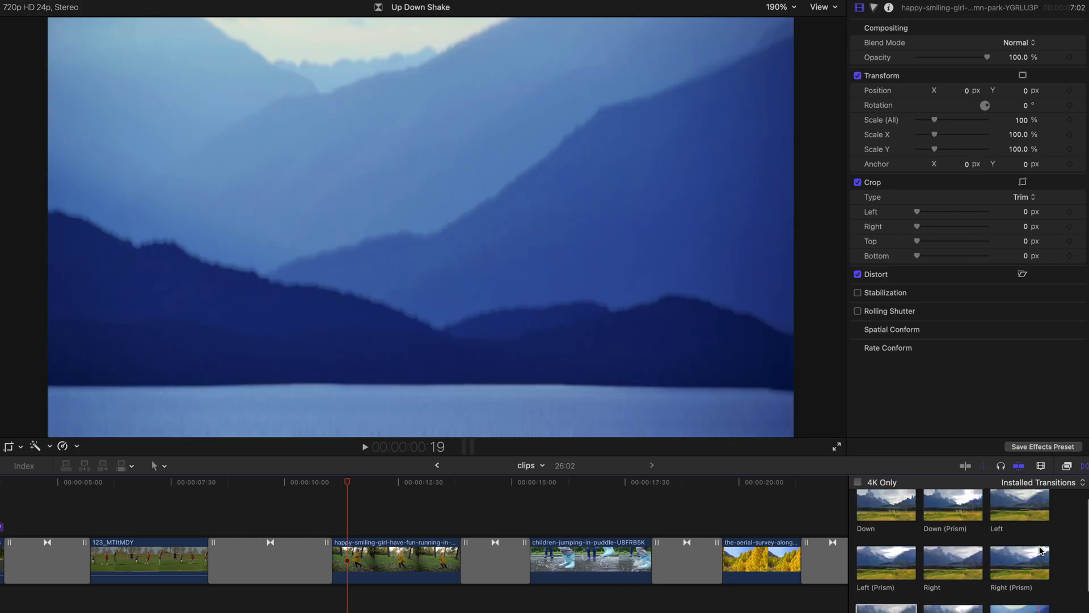
{"action": "scroll", "coordinate": [1062, 506], "scroll_direction": "down", "scroll_amount": 2}
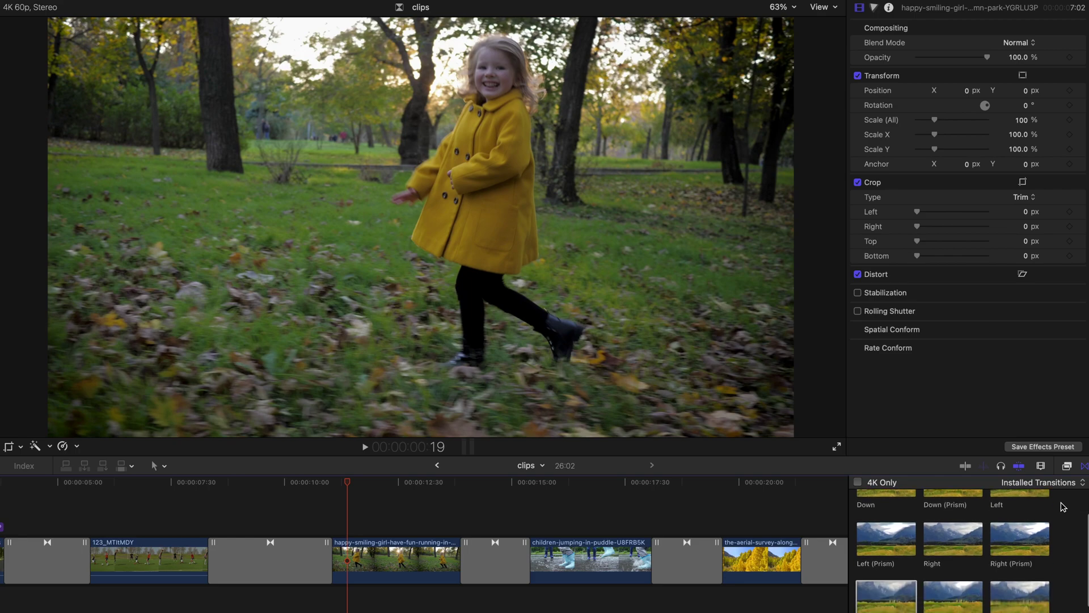
{"action": "left_click", "coordinate": [263, 482]}
Try Distort Amount 100 and another Fuzziness on Up, then reset them to 13.45 and 0.1.
{"action": "left_click", "coordinate": [250, 558]}
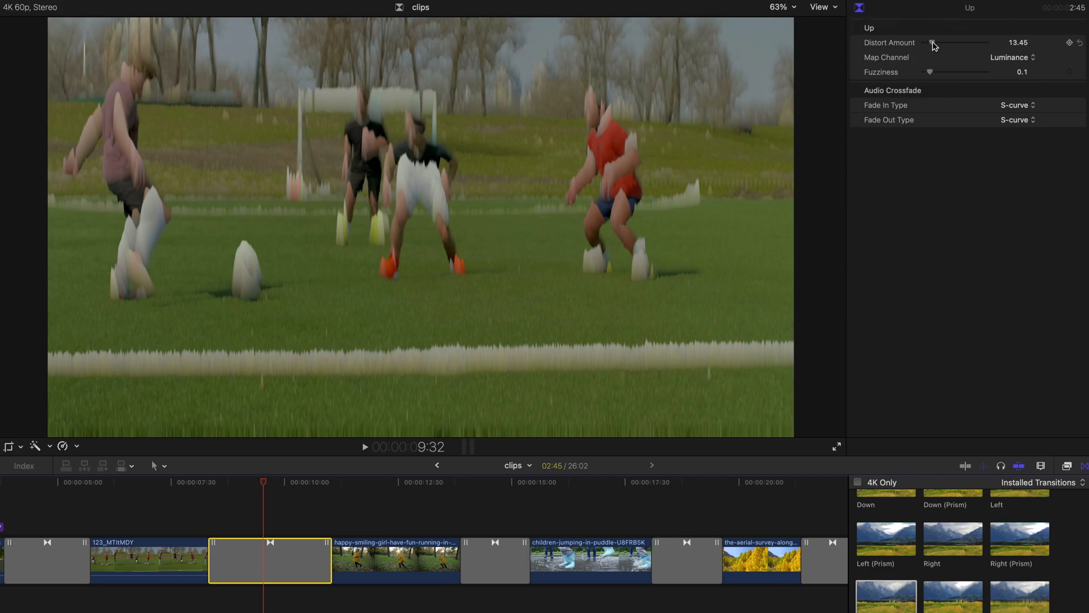
{"action": "left_click_drag", "start_coordinate": [933, 45], "coordinate": [1002, 47]}
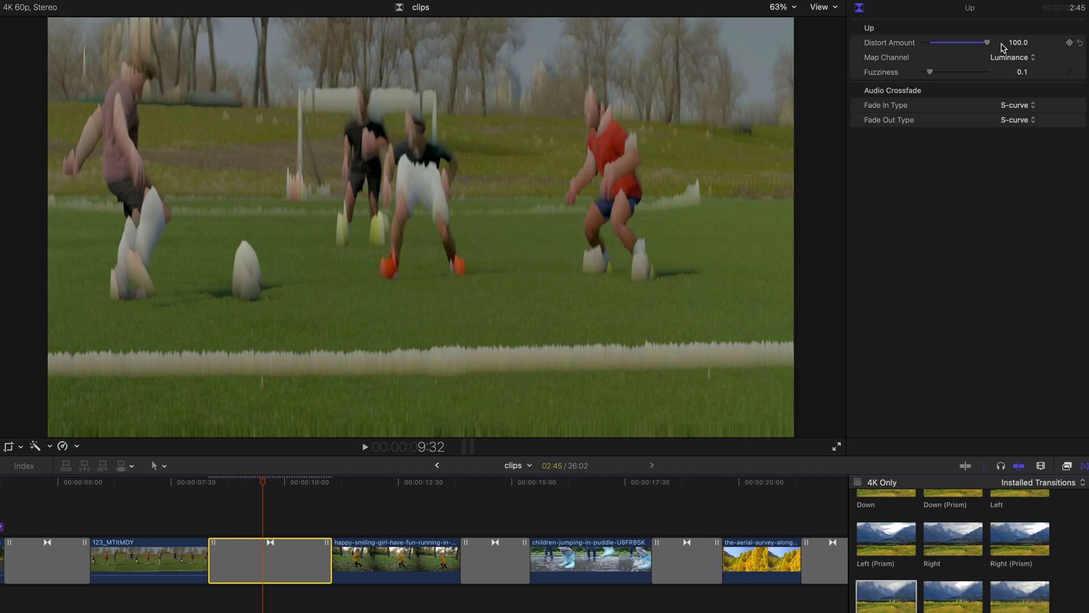
{"action": "left_click_drag", "start_coordinate": [928, 73], "coordinate": [867, 75]}
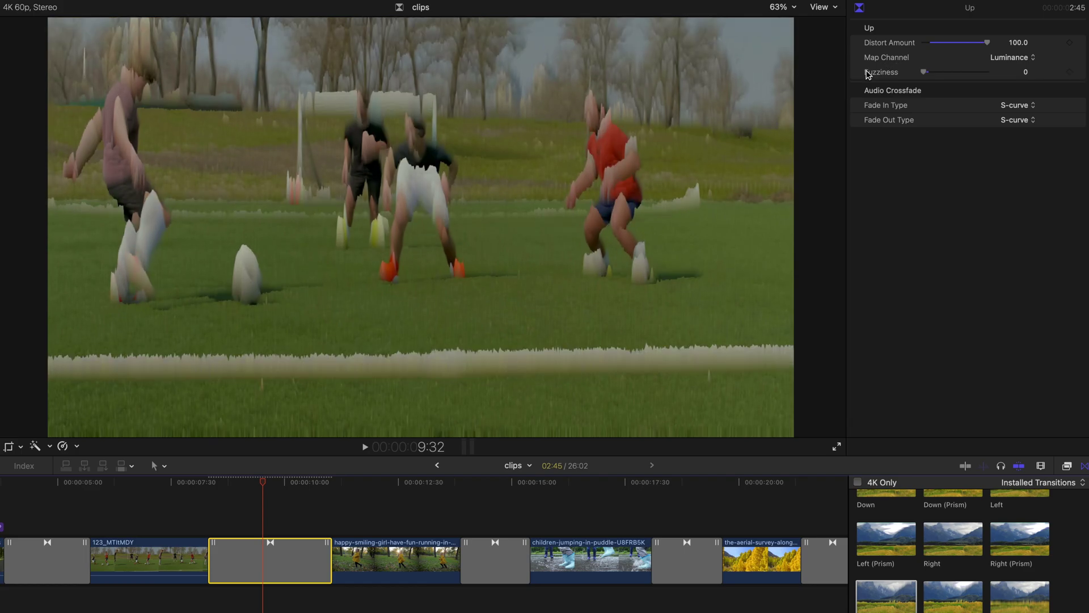
{"action": "left_click", "coordinate": [1080, 43]}
{"action": "left_click", "coordinate": [1080, 73]}
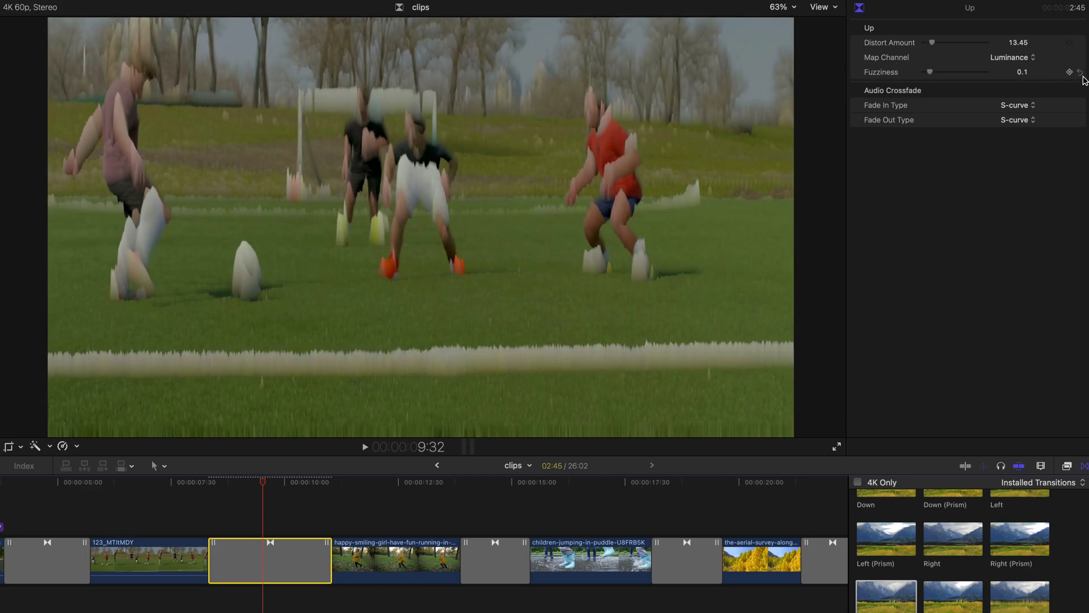